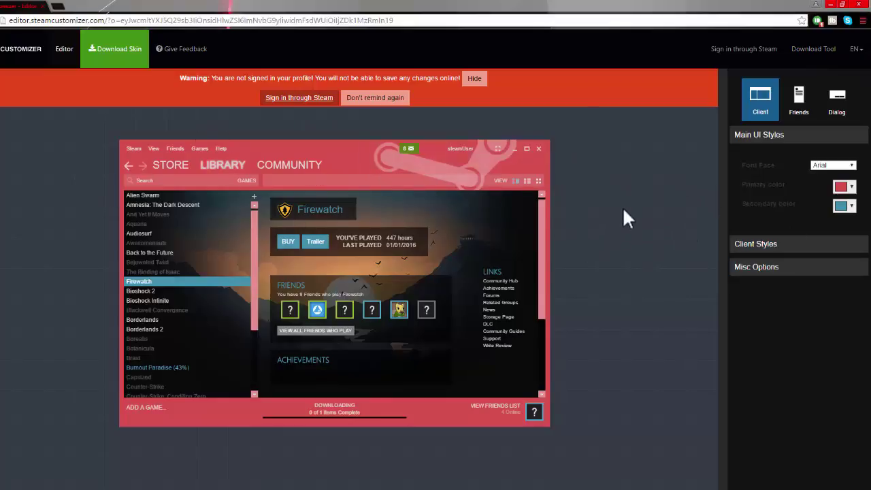
- Choose Arial as the font face in the client's main UI styles
left_click(773, 138)
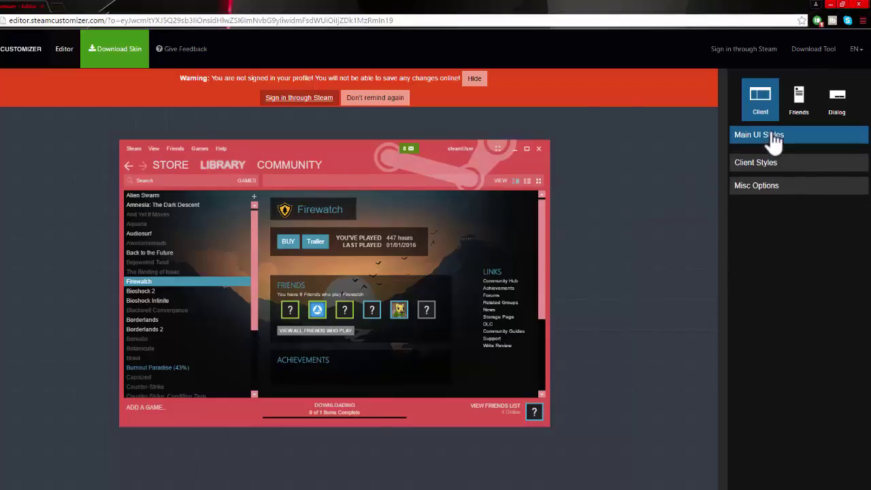
left_click(776, 139)
left_click(844, 166)
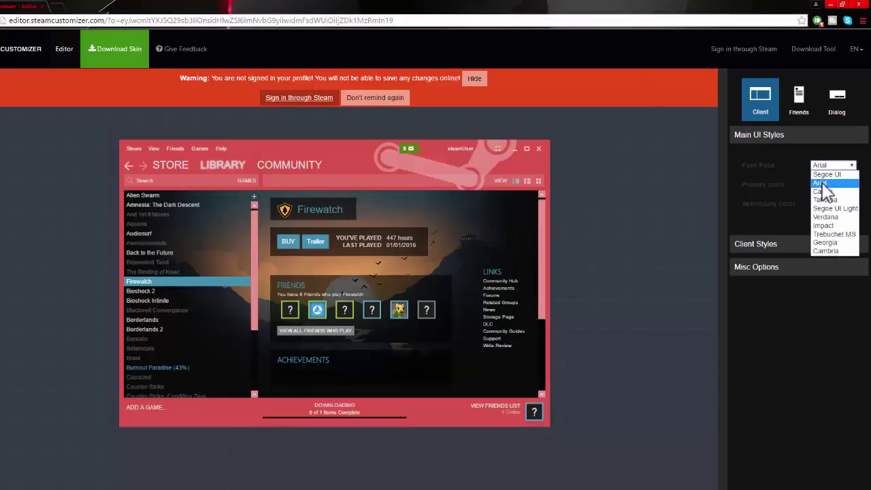
left_click(819, 182)
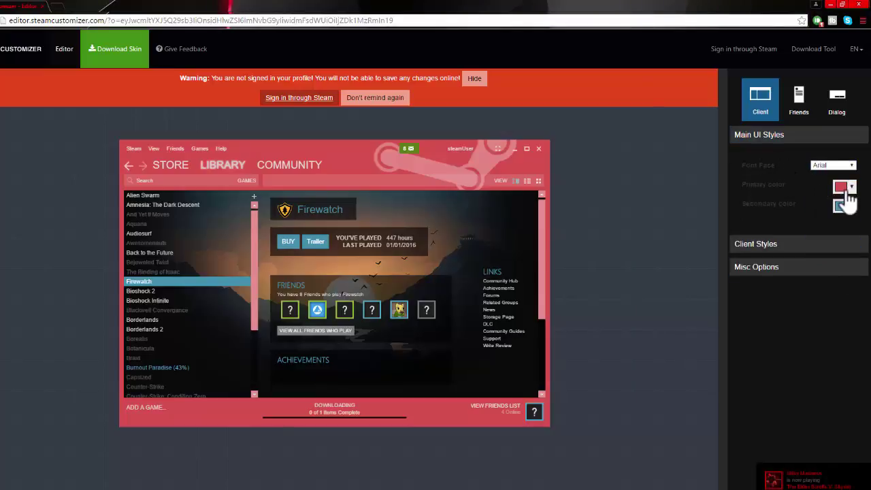
- Set the client's primary color to bright sky blue #15bbf1 after trying lighter red shades, and apply it
left_click(850, 190)
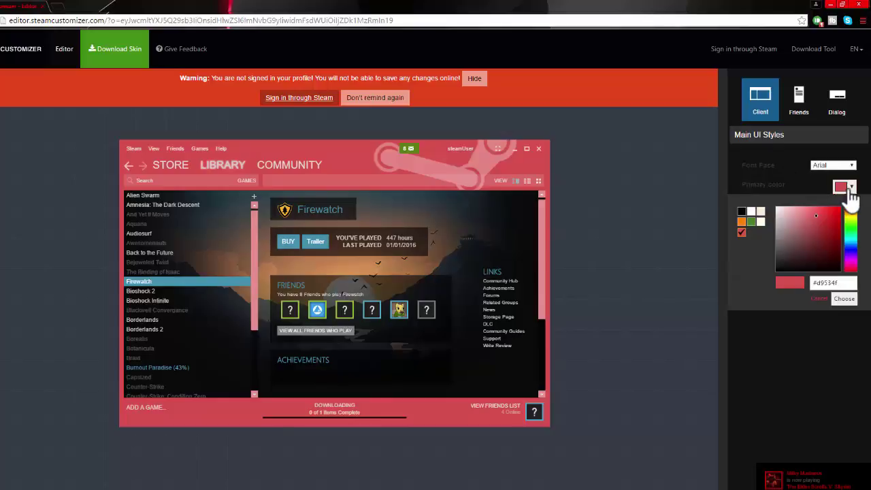
mouse_move(807, 228)
left_mouse_down()
mouse_move(817, 247)
mouse_move(792, 213)
left_mouse_up()
left_click(816, 227)
left_click(795, 212)
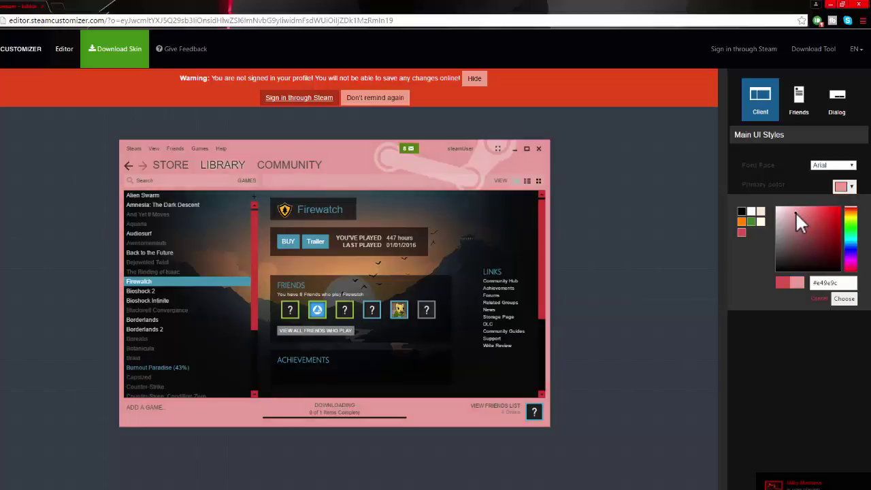
mouse_move(793, 216)
left_mouse_down()
mouse_move(782, 214)
mouse_move(827, 224)
mouse_move(832, 249)
mouse_move(827, 224)
left_mouse_up()
left_click(789, 217)
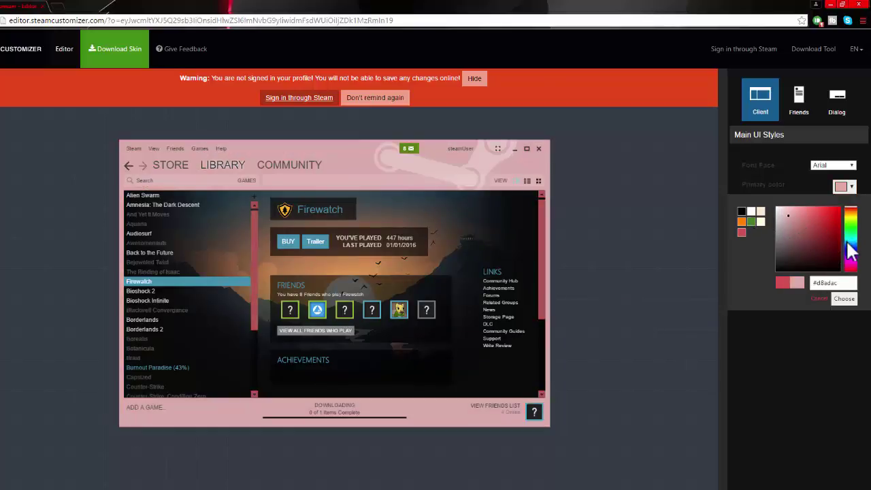
left_click(851, 254)
left_click_drag(852, 261, 849, 243)
left_click(820, 214)
left_click(835, 209)
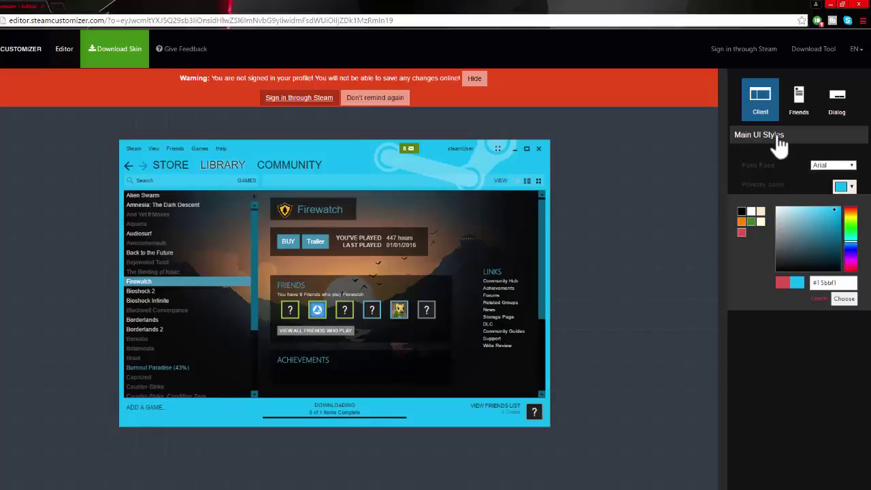
left_click(854, 302)
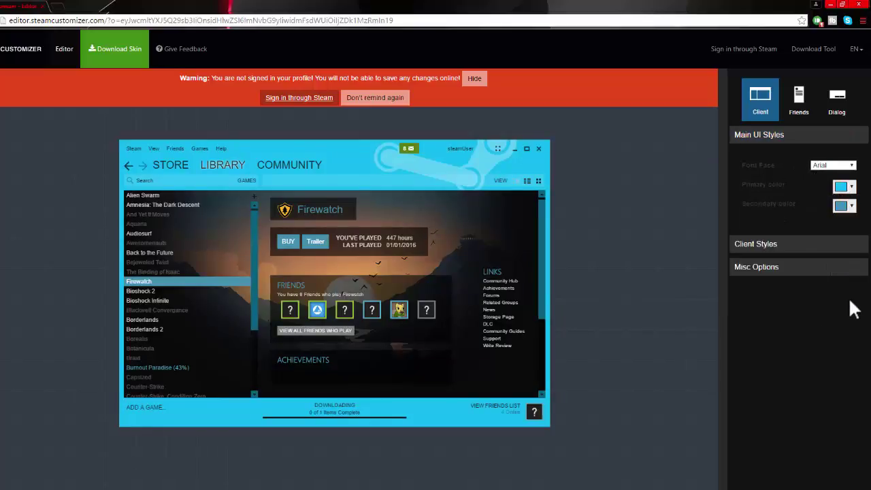
- Set the client's secondary color to bright red #fa1d1d and apply it
left_click(848, 208)
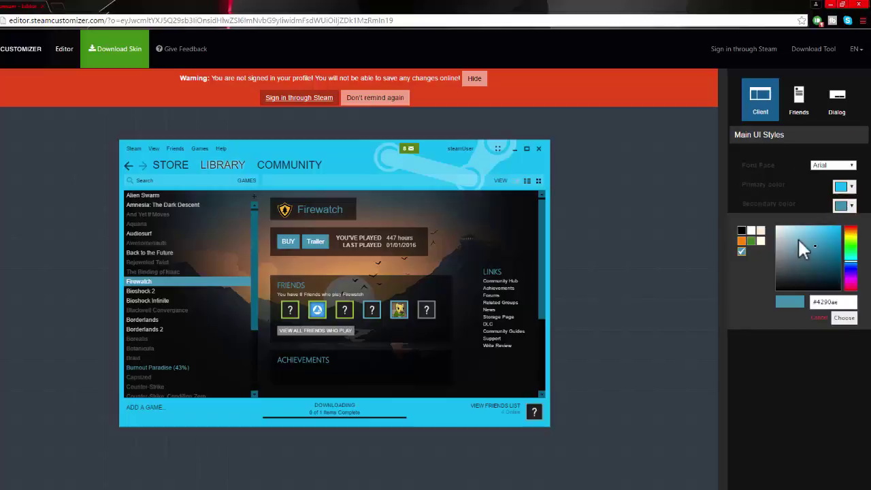
left_click_drag(795, 244, 851, 227)
left_click_drag(784, 258, 835, 230)
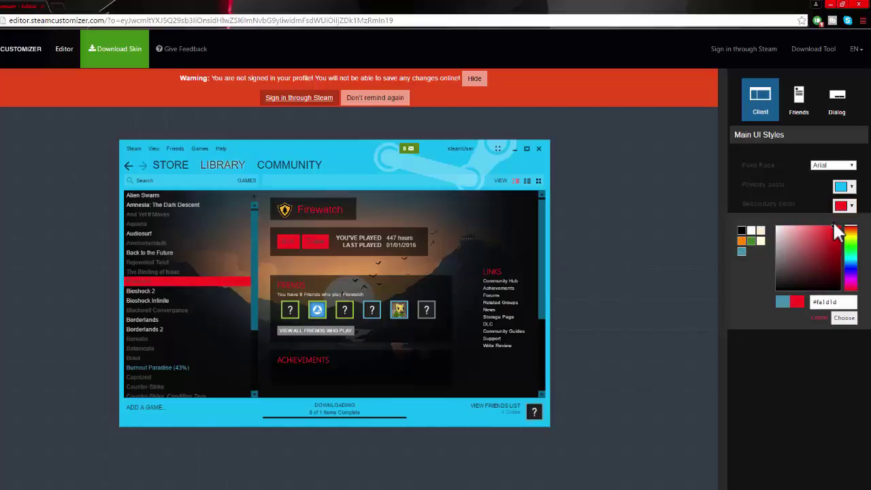
left_click(854, 321)
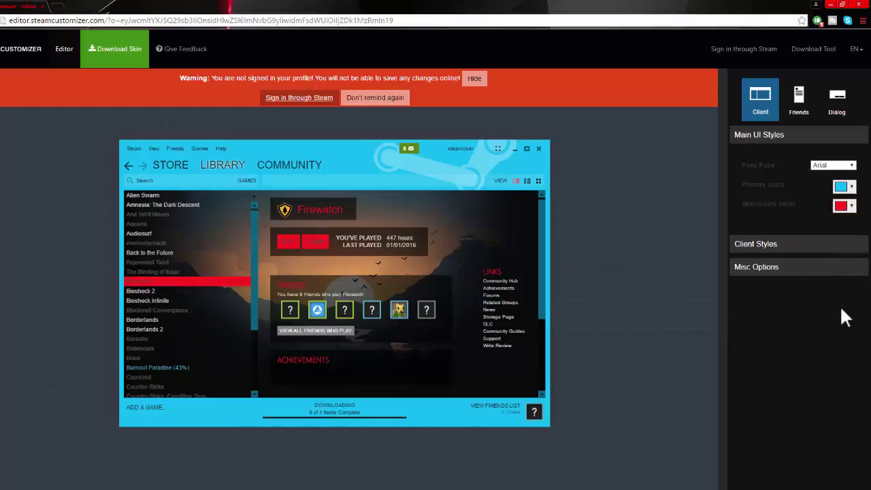
- Expand the client styles and set the inbox color to grey #acb0a2
left_click(791, 251)
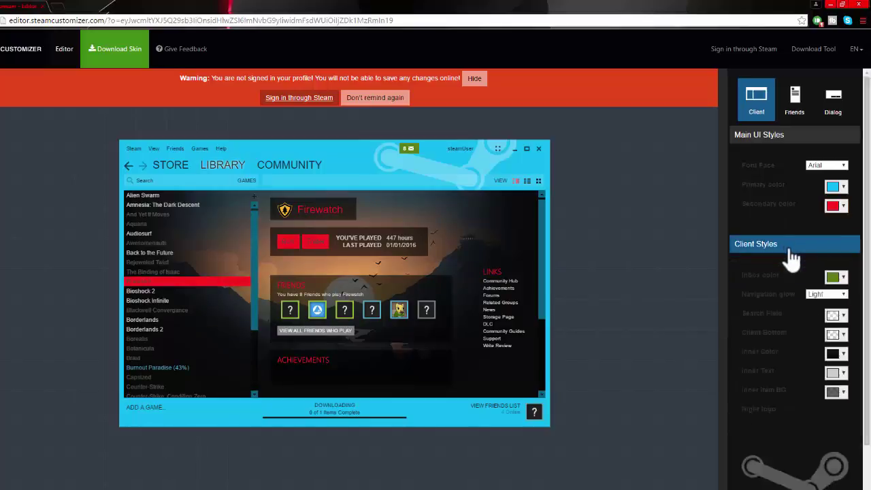
scroll(809, 267, "down", 2)
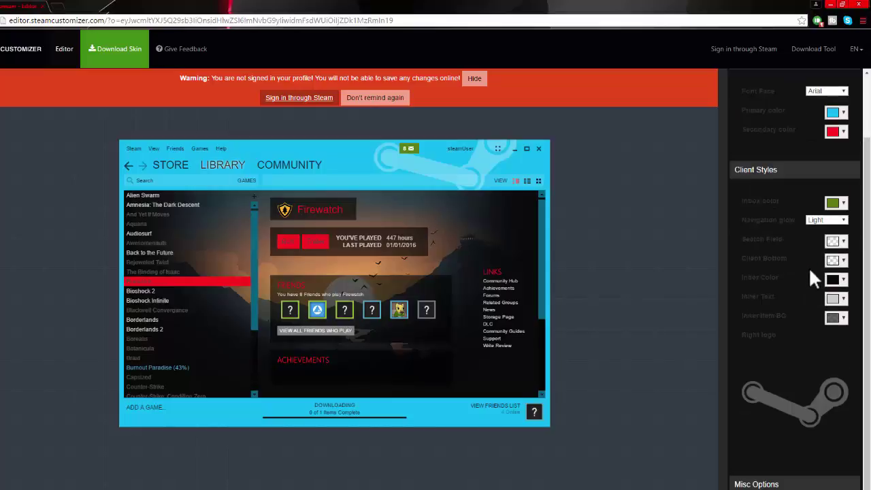
left_click(831, 204)
left_click(811, 226)
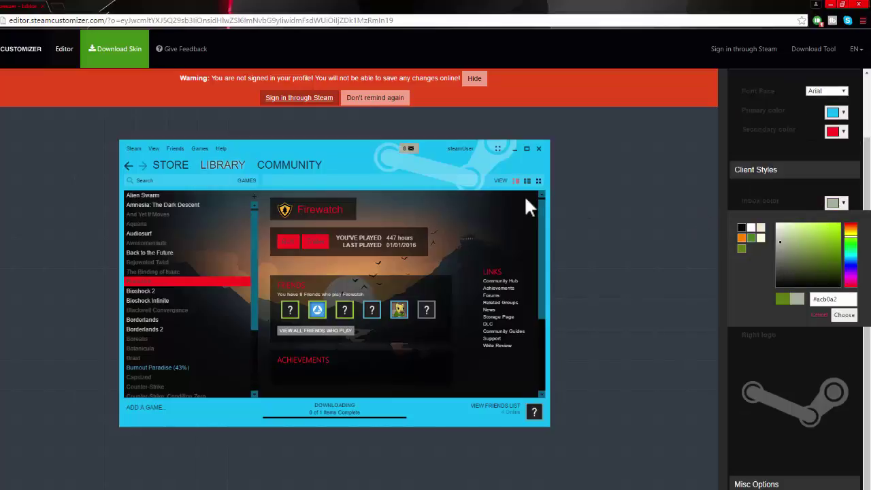
left_click(780, 241)
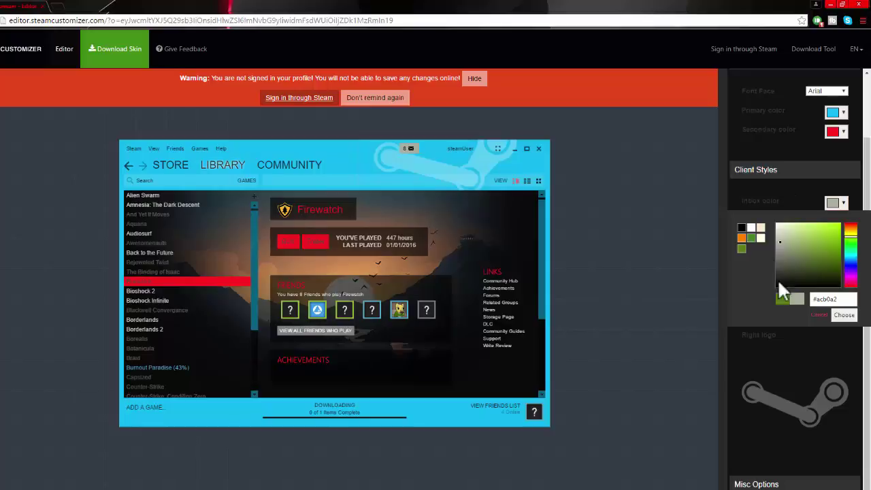
left_click(844, 315)
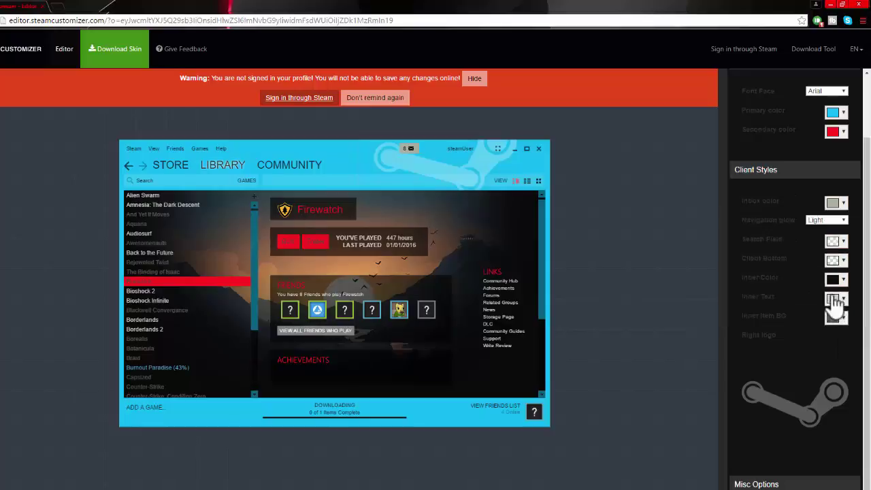
- Try the Dark navigation glow and set it back to Light
left_click(827, 220)
left_click(821, 228)
left_click(827, 220)
left_click(819, 246)
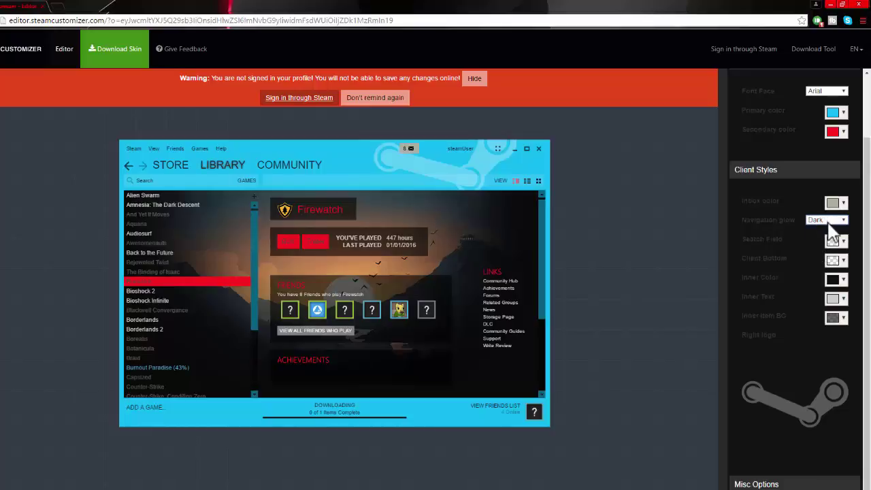
left_click(828, 221)
left_click(824, 237)
- Change the search field color to a semi-transparent mid grey and apply it
left_click(841, 241)
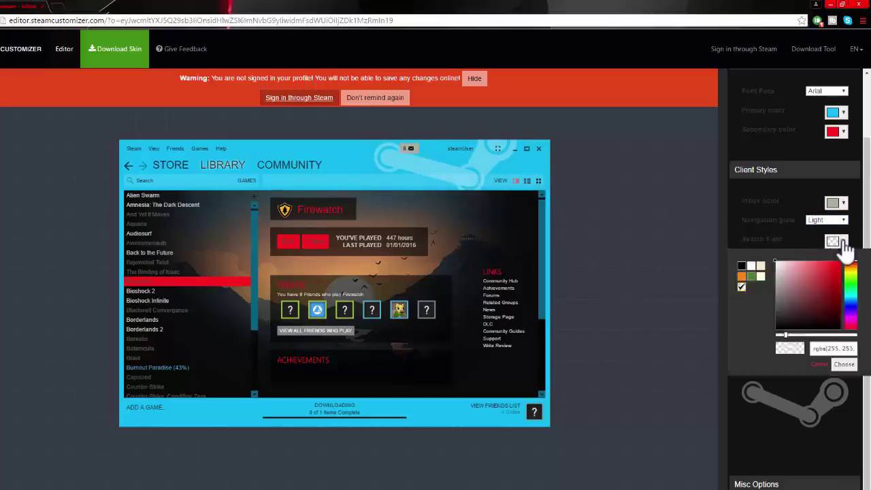
mouse_move(823, 293)
left_mouse_down()
mouse_move(801, 315)
mouse_move(743, 286)
left_mouse_up()
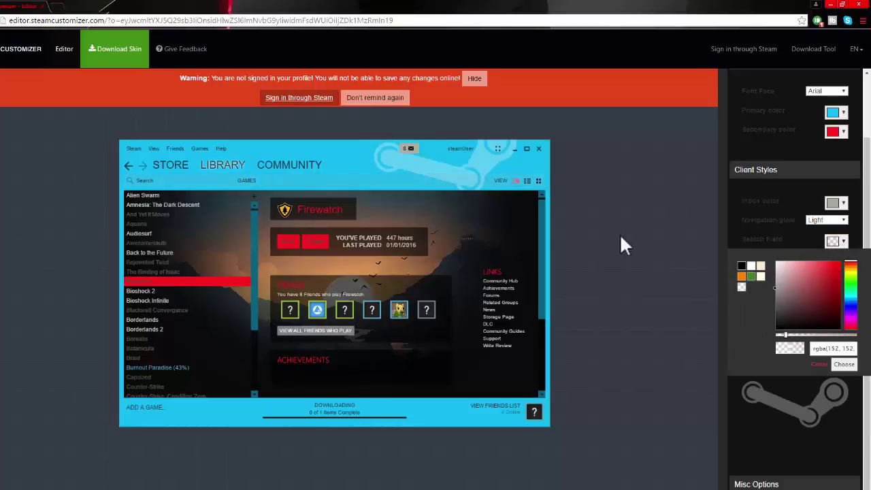
mouse_move(727, 225)
left_mouse_down()
mouse_move(841, 243)
mouse_move(816, 243)
left_mouse_up()
left_click(844, 364)
- Replace the Piston right logo with the uploaded red and black PNG image
left_click(828, 371)
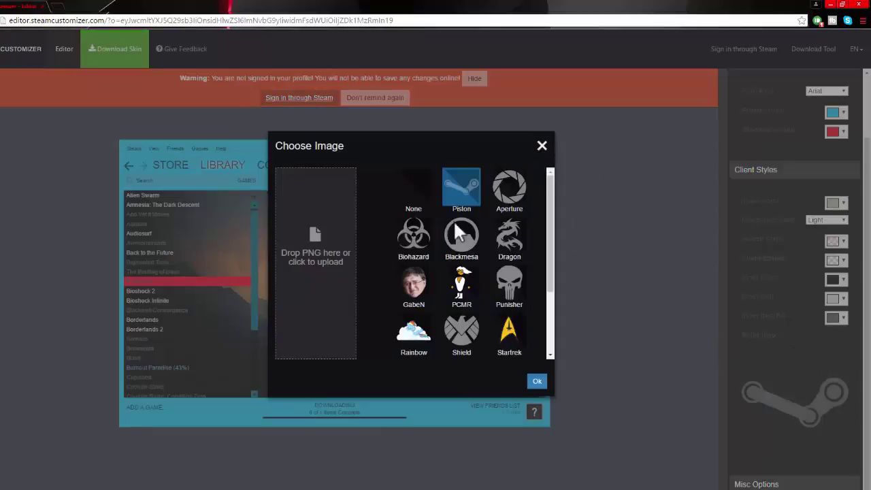
left_click(327, 259)
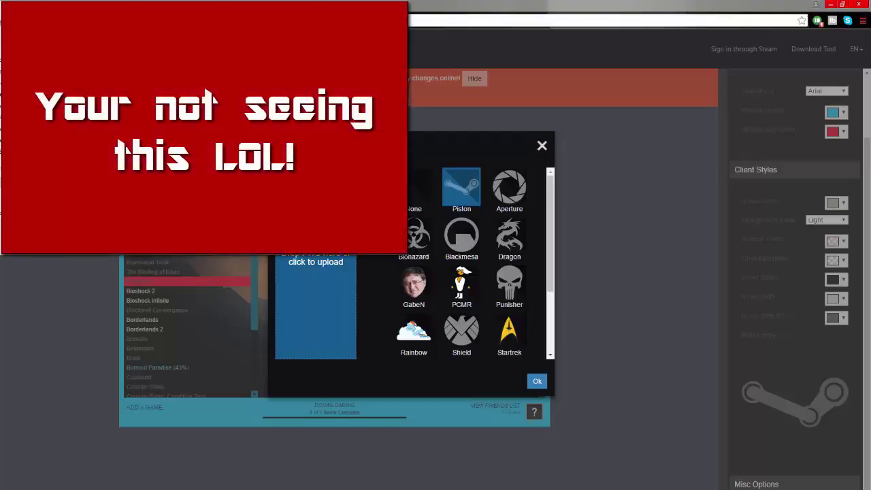
key("Return")
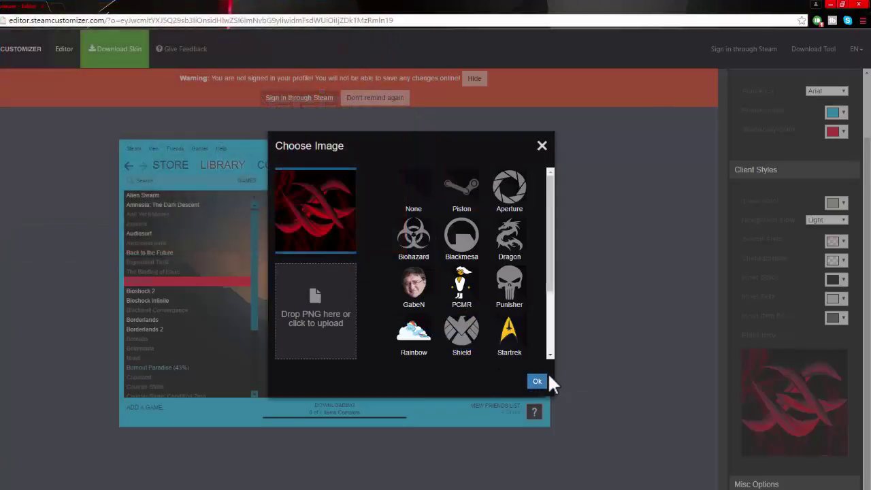
left_click(538, 383)
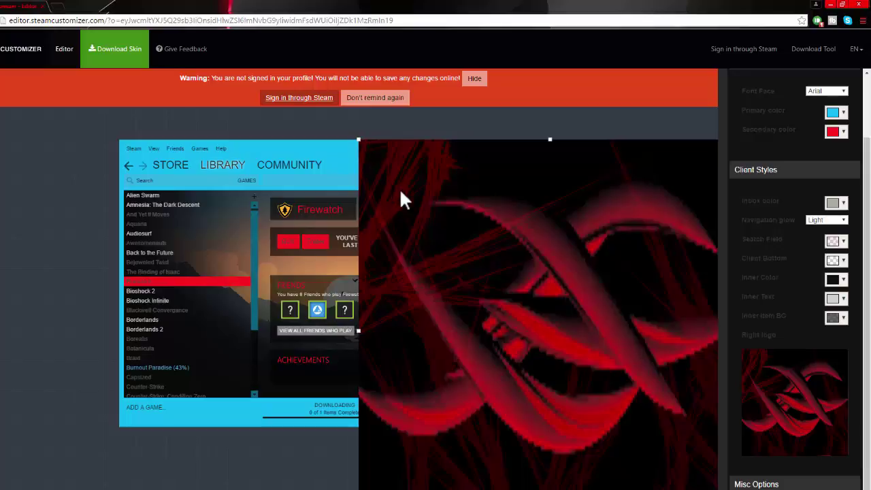
- Scale down the uploaded logo and reposition it around the upper-right corner of the client preview
left_click_drag(416, 208, 608, 383)
left_click_drag(590, 418, 439, 206)
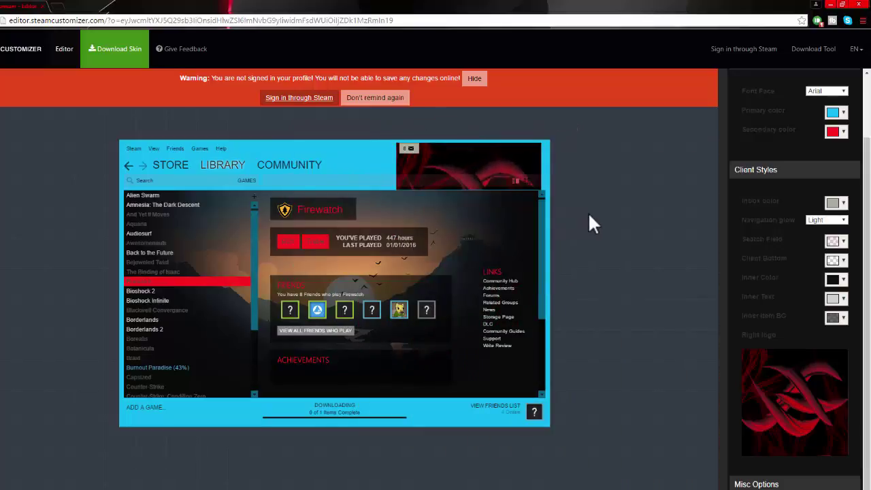
left_click_drag(504, 155, 514, 161)
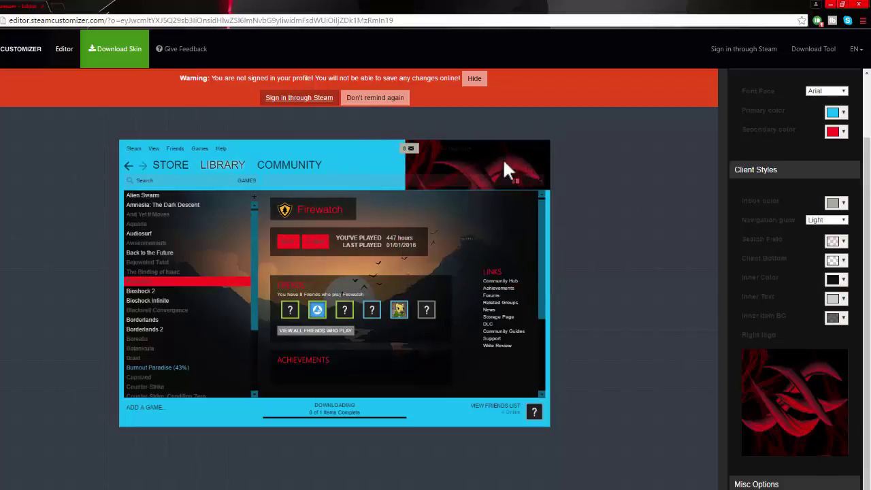
scroll(504, 154, "down", 1)
left_click_drag(550, 137, 455, 254)
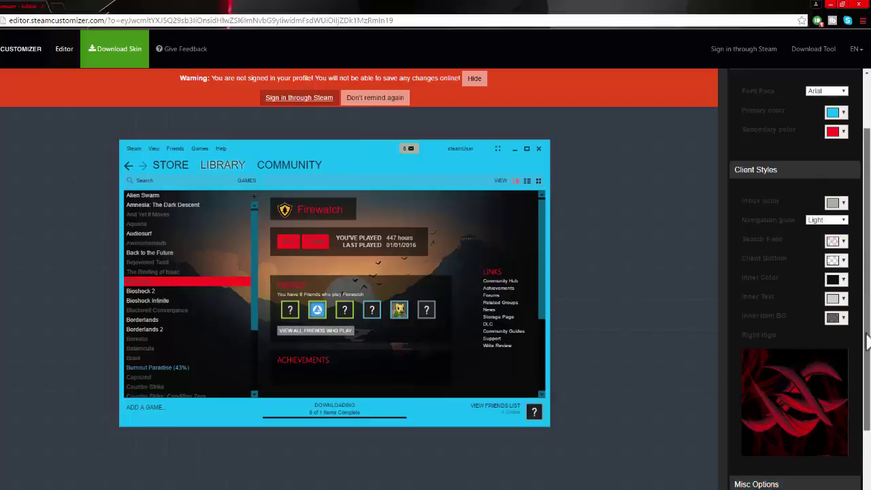
scroll(869, 409, "down", 2)
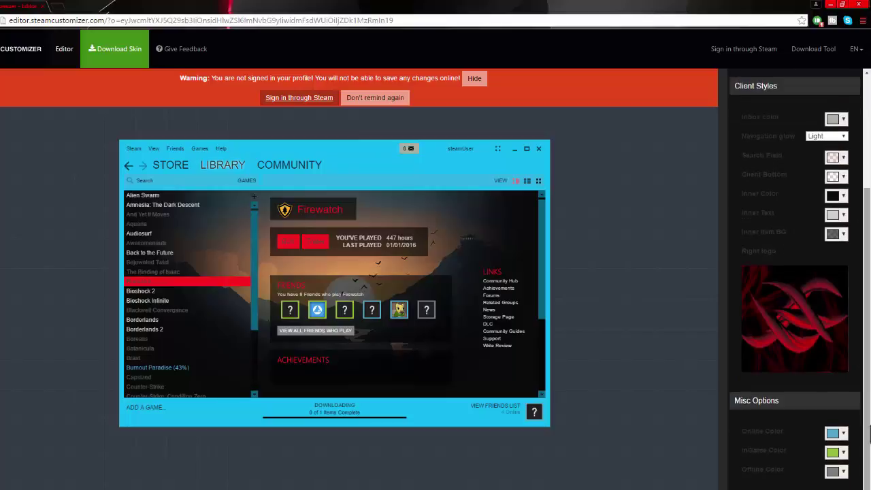
left_click(839, 436)
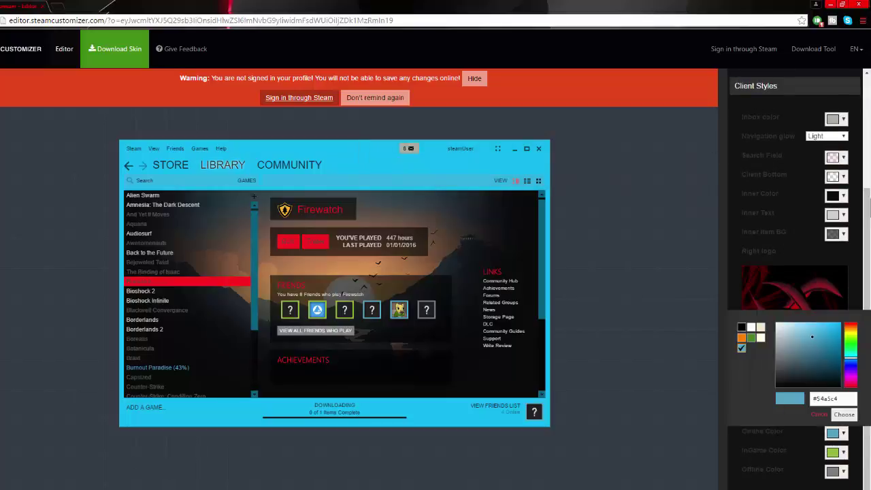
scroll(797, 272, "up", 4)
- Switch to the Friends window design and set its online color to white #ffffff in the misc options
left_click(812, 116)
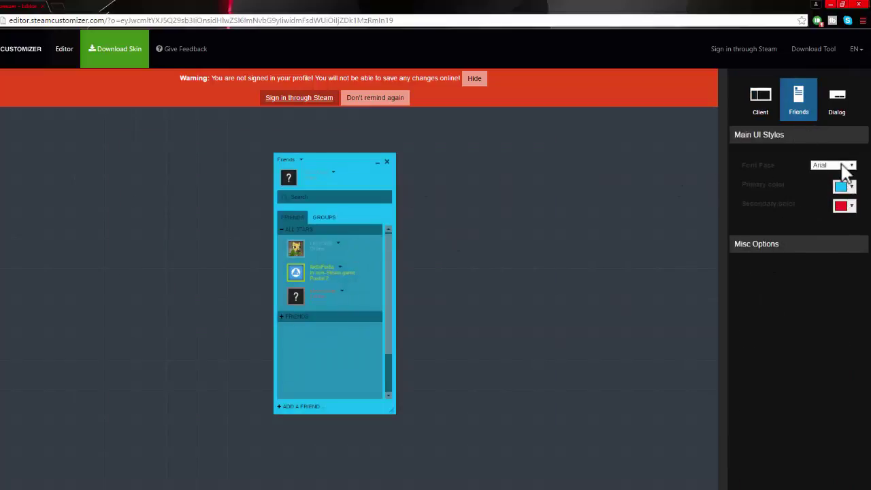
left_click(790, 245)
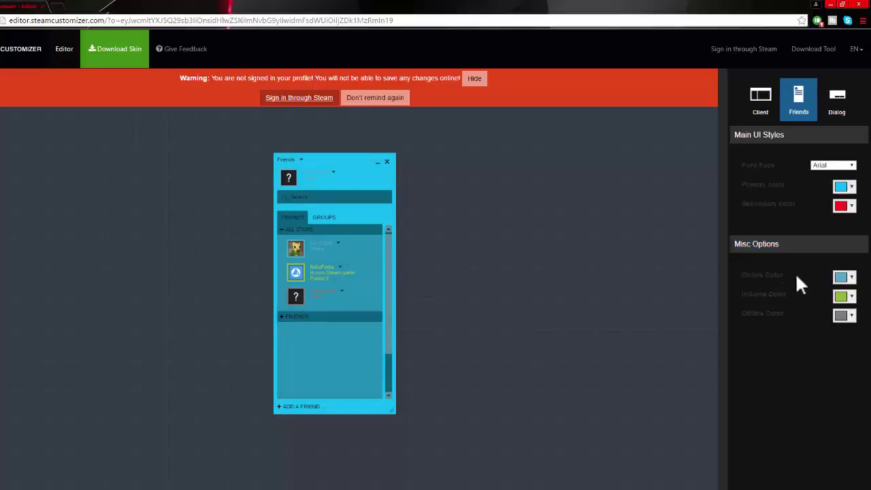
left_click(842, 279)
left_click_drag(782, 309, 774, 285)
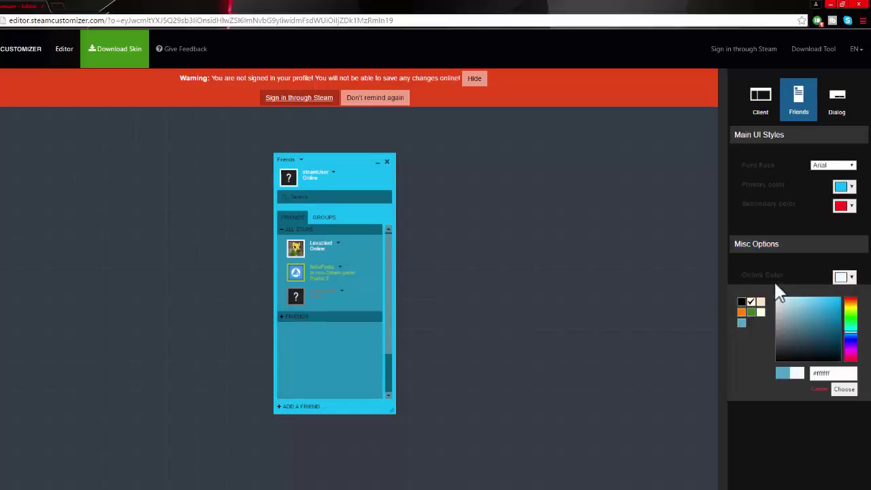
- Change the secondary color of the skin from the Friends design to a light grey
left_click(842, 207)
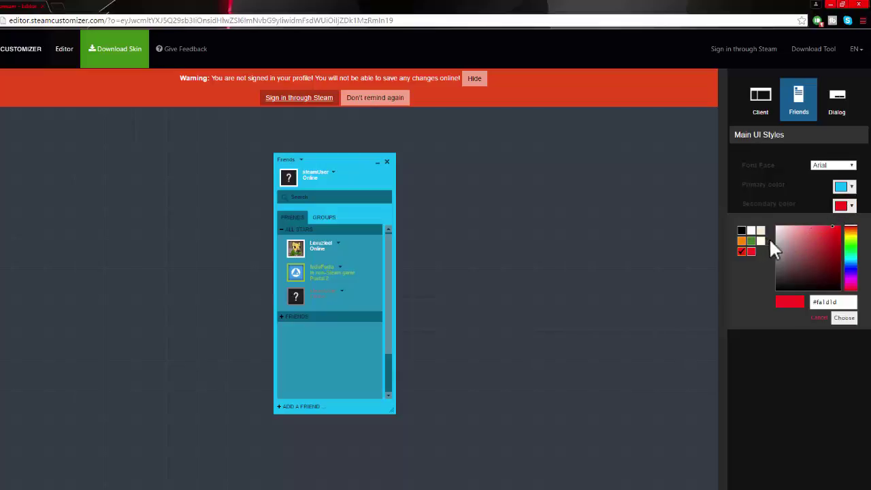
mouse_move(796, 235)
left_mouse_down()
mouse_move(778, 234)
mouse_move(813, 298)
mouse_move(803, 240)
mouse_move(787, 228)
left_mouse_up()
left_click(786, 186)
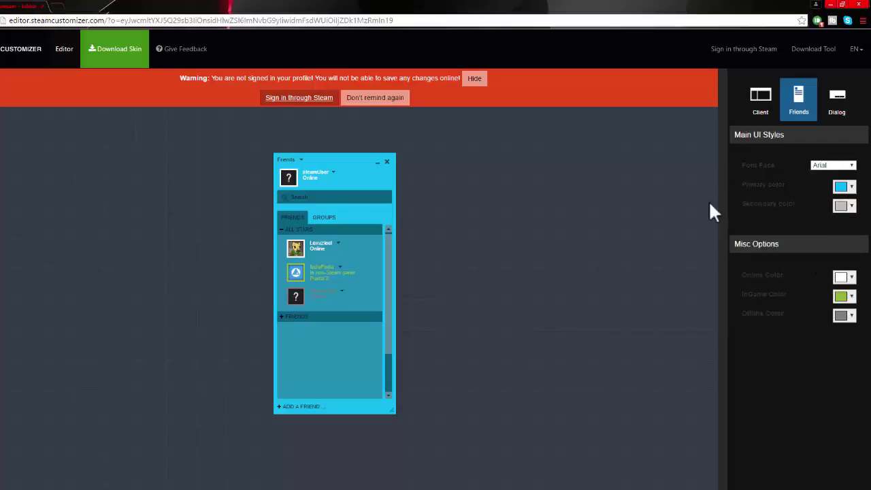
- Set the in-game color to magenta #d324dd, and minimize the browser to show the Steam library
left_click(844, 297)
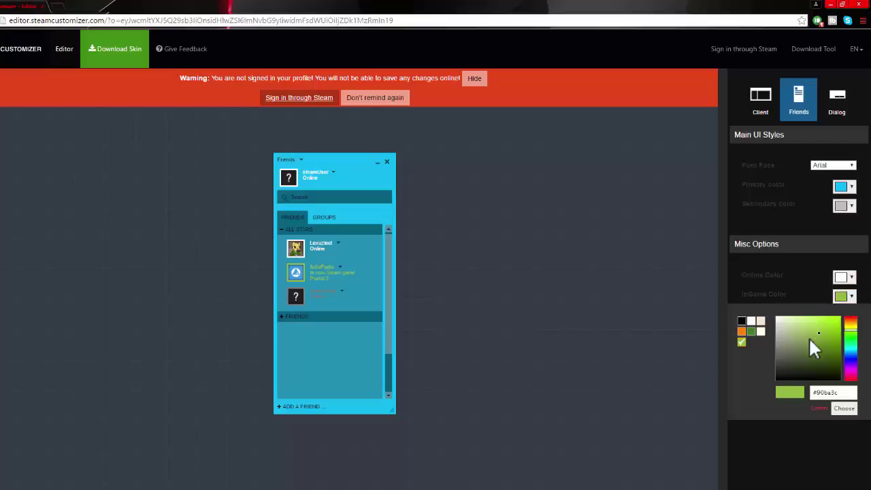
left_click(850, 323)
left_click_drag(851, 347, 849, 381)
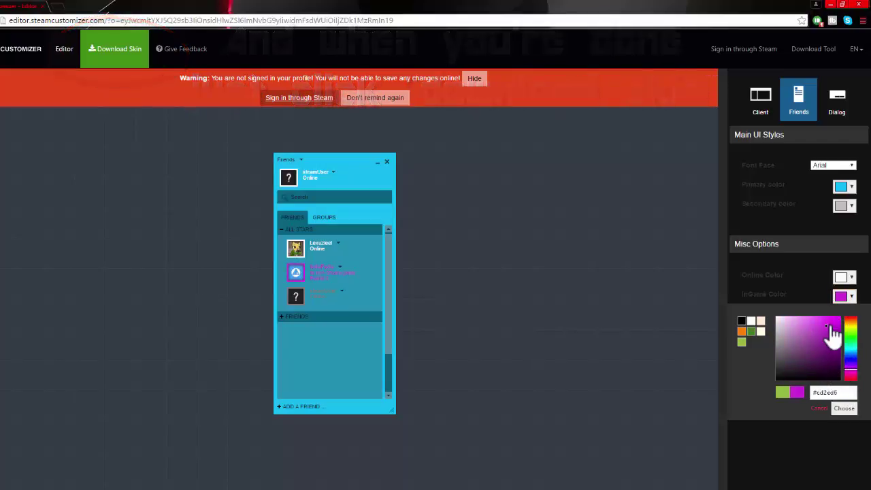
left_click(830, 324)
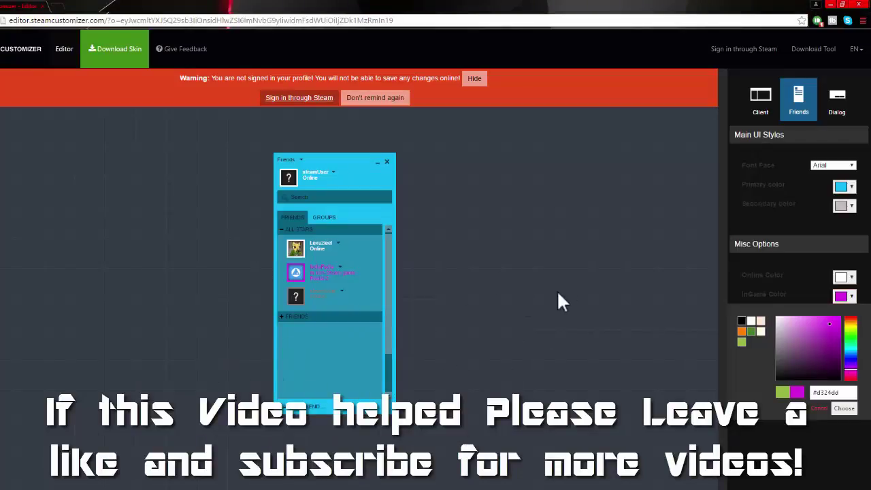
left_click(830, 5)
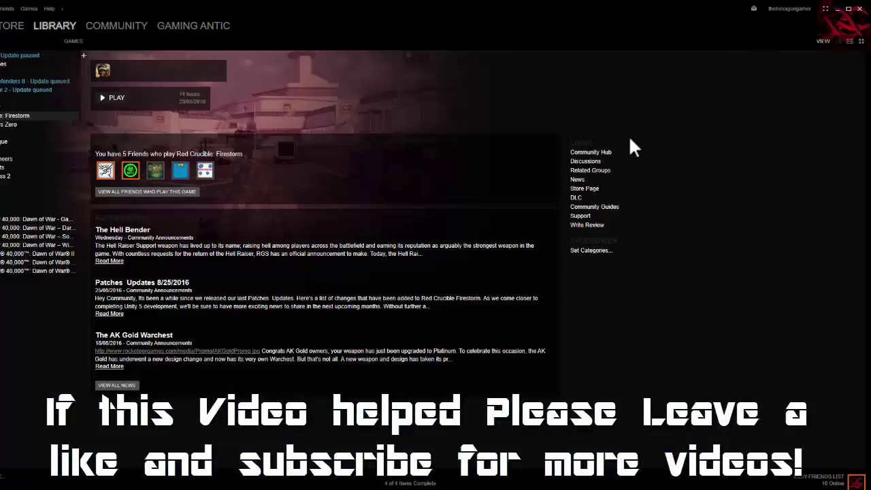